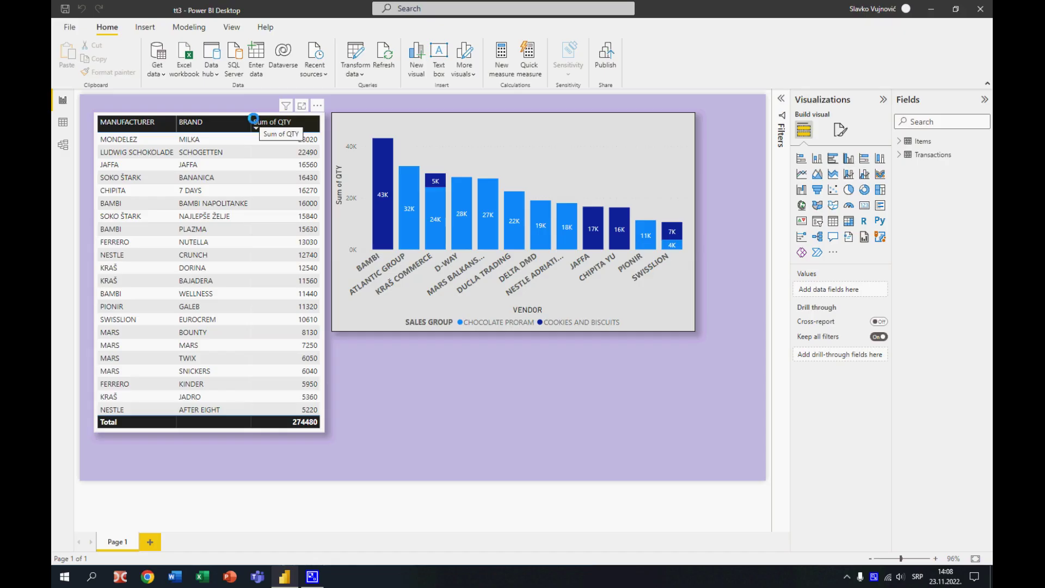
left_click(69, 27)
left_click(73, 101)
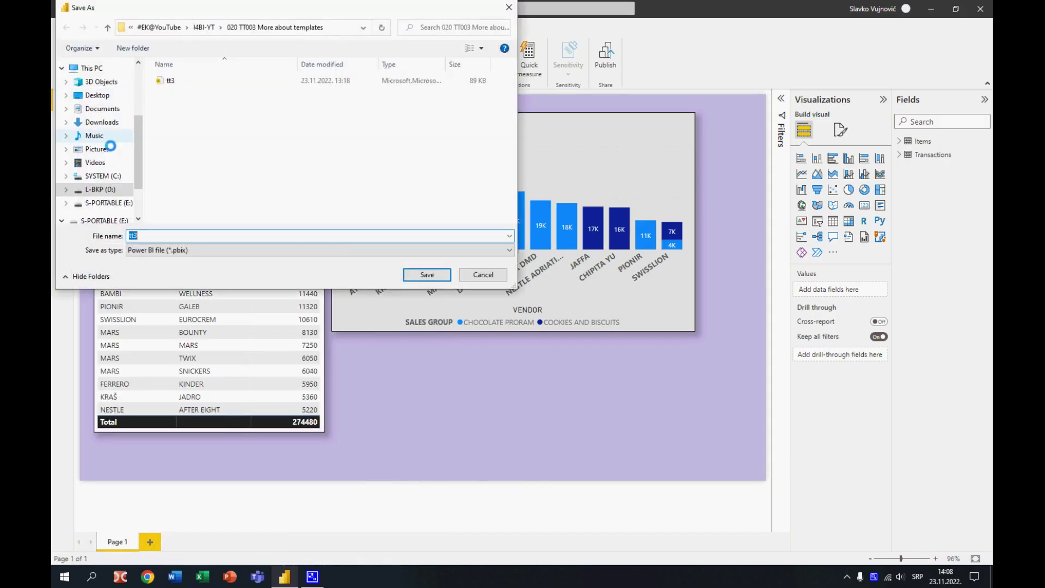
left_click(512, 250)
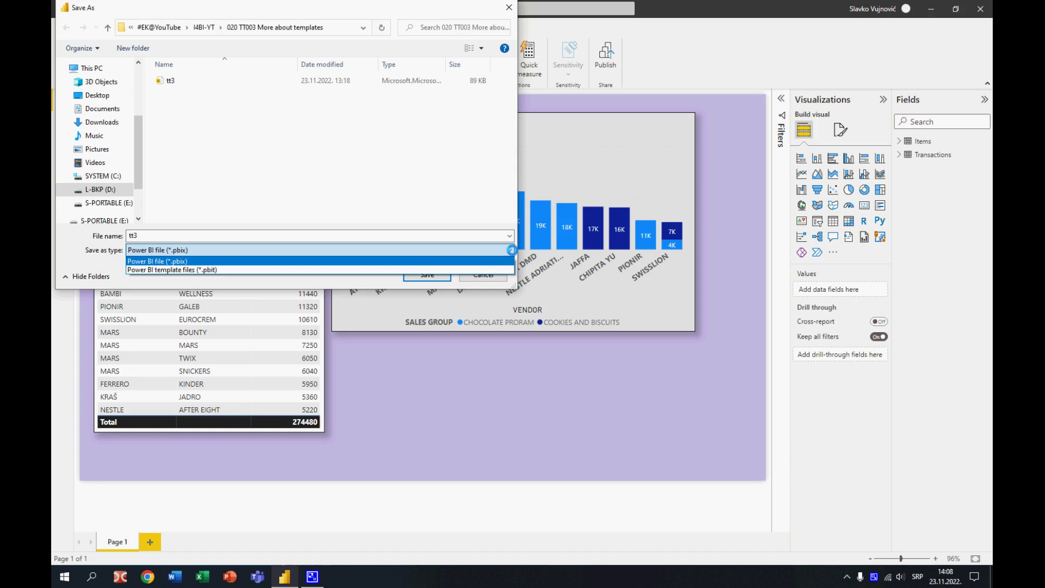
key("Down")
key("Return")
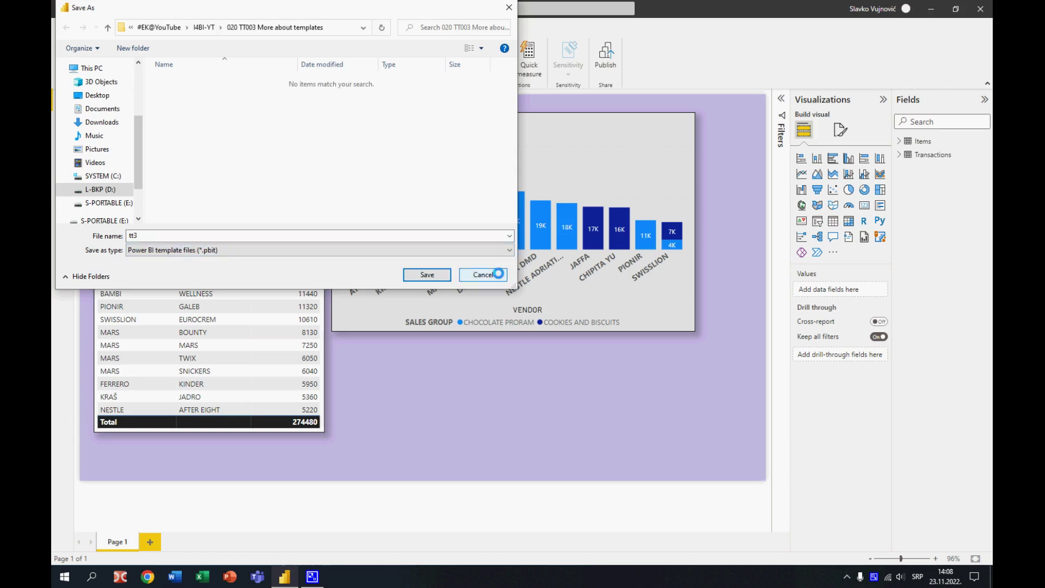
left_click(512, 250)
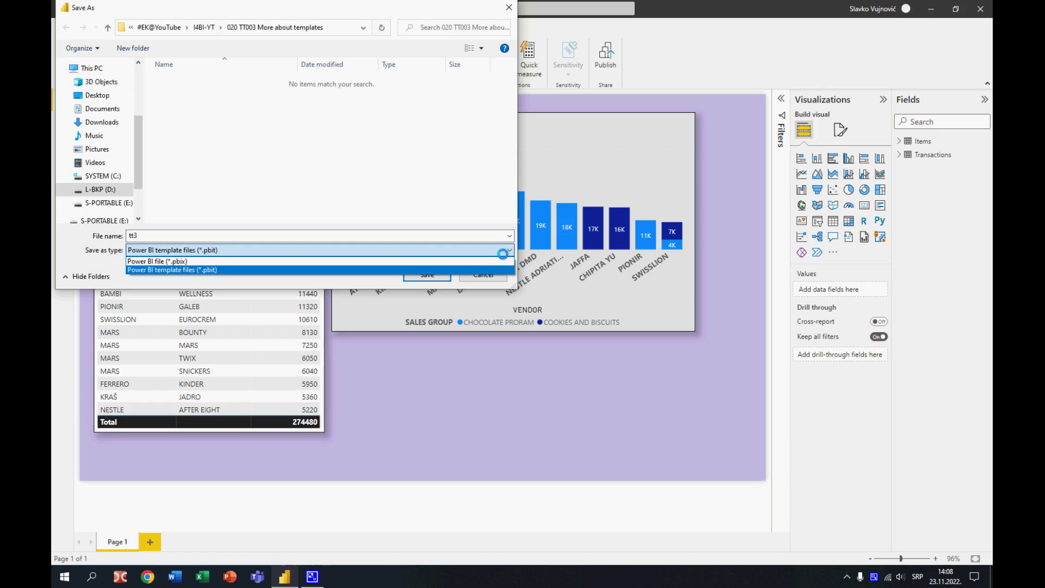
left_click(496, 261)
left_click(483, 276)
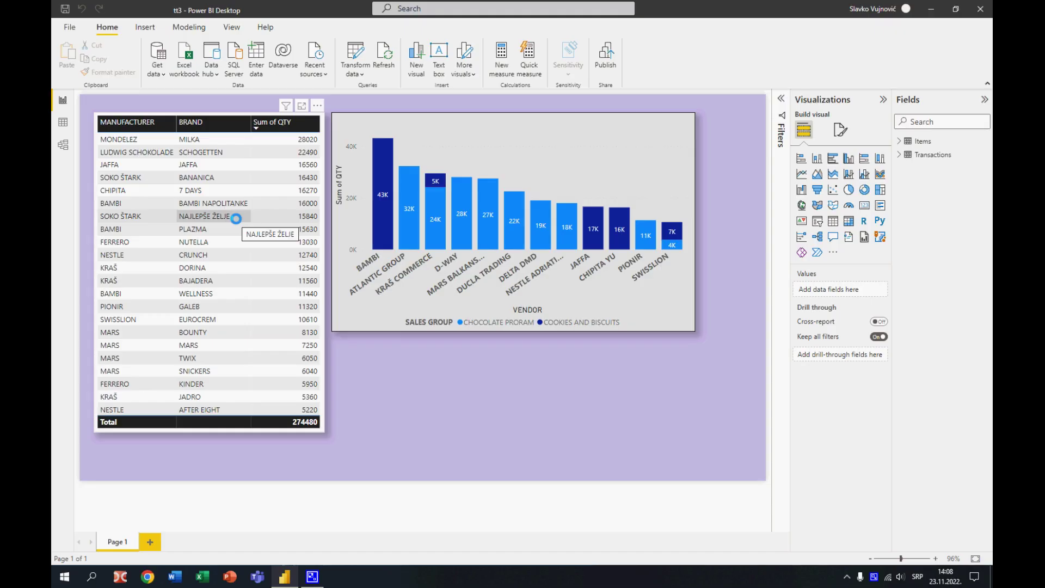
Step: Export the report as a Power BI template named tt3 to the Desktop and move its icon beside the SalesData workbook
left_click(66, 27)
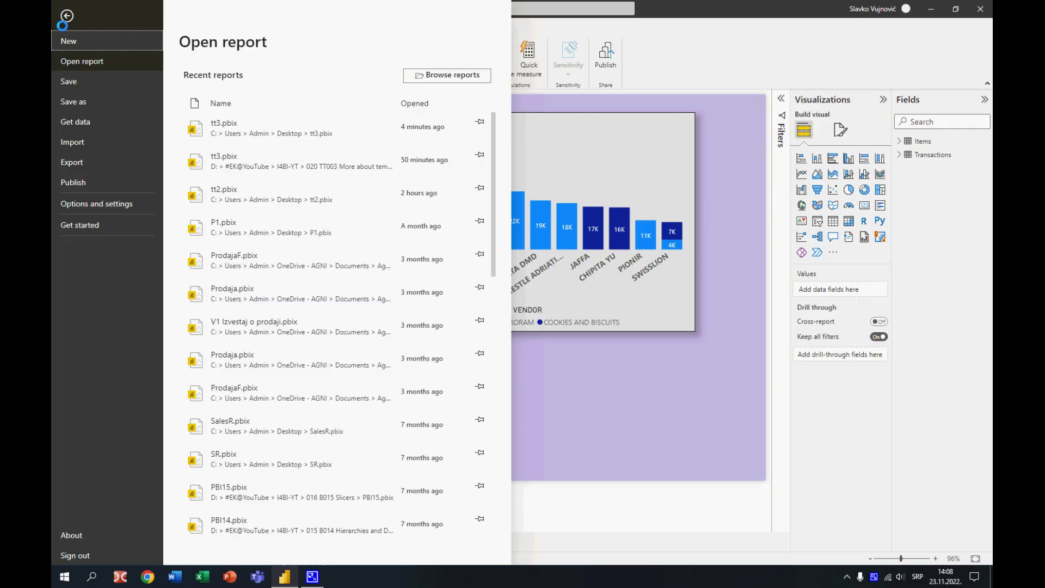
left_click(81, 161)
left_click(218, 76)
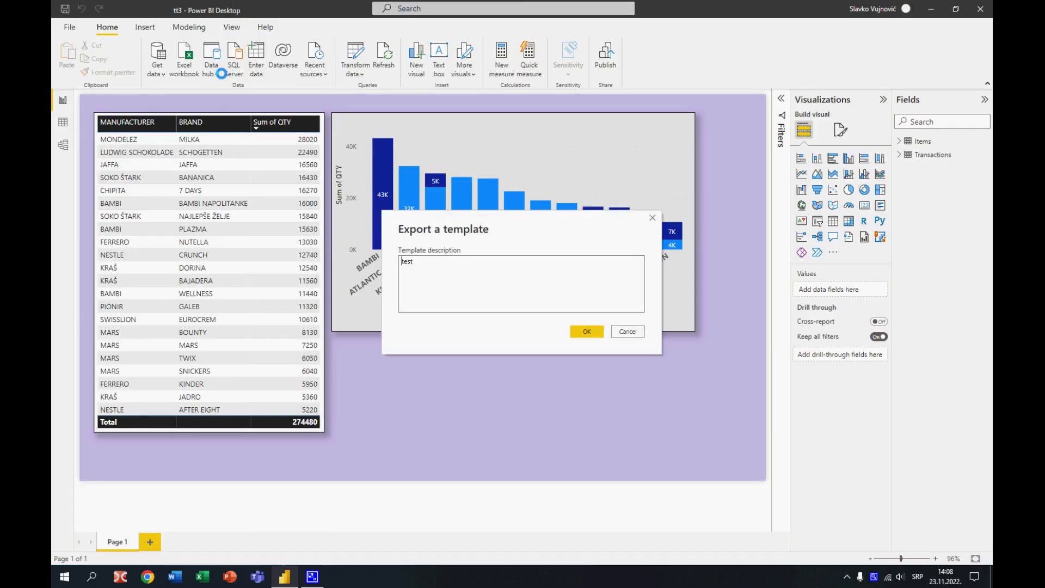
left_click(595, 332)
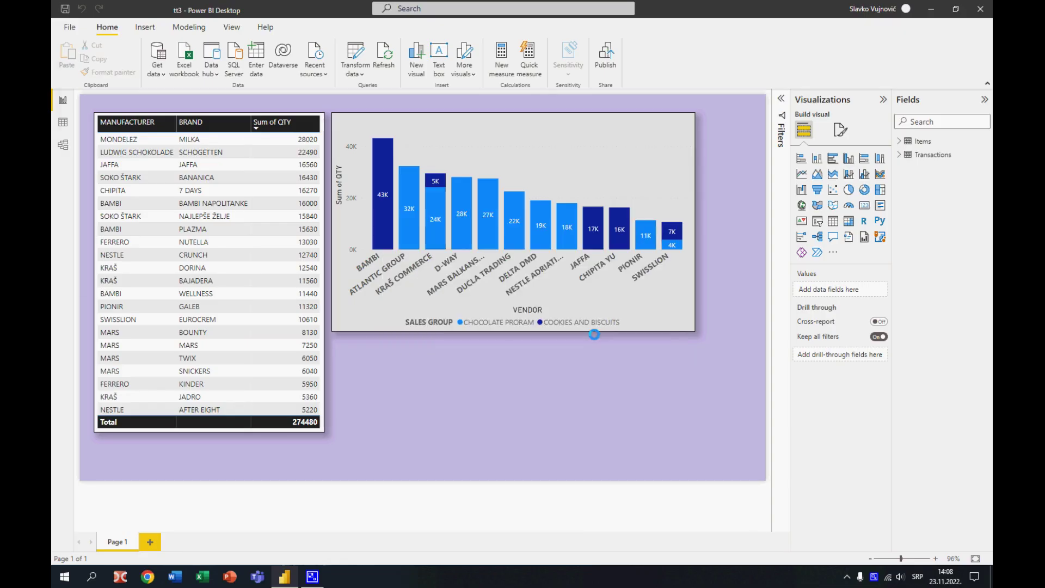
left_click(90, 113)
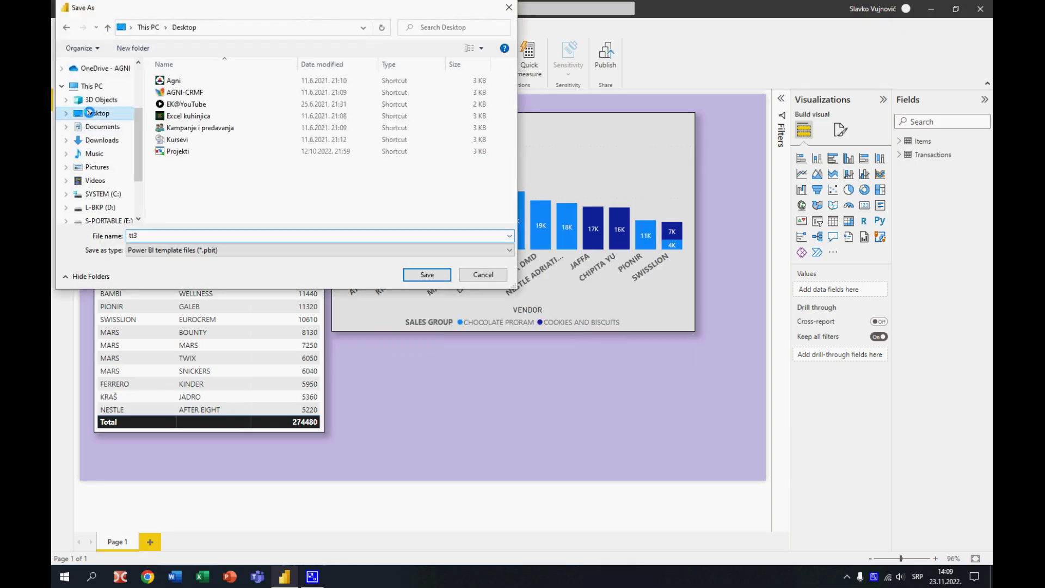
left_click(425, 275)
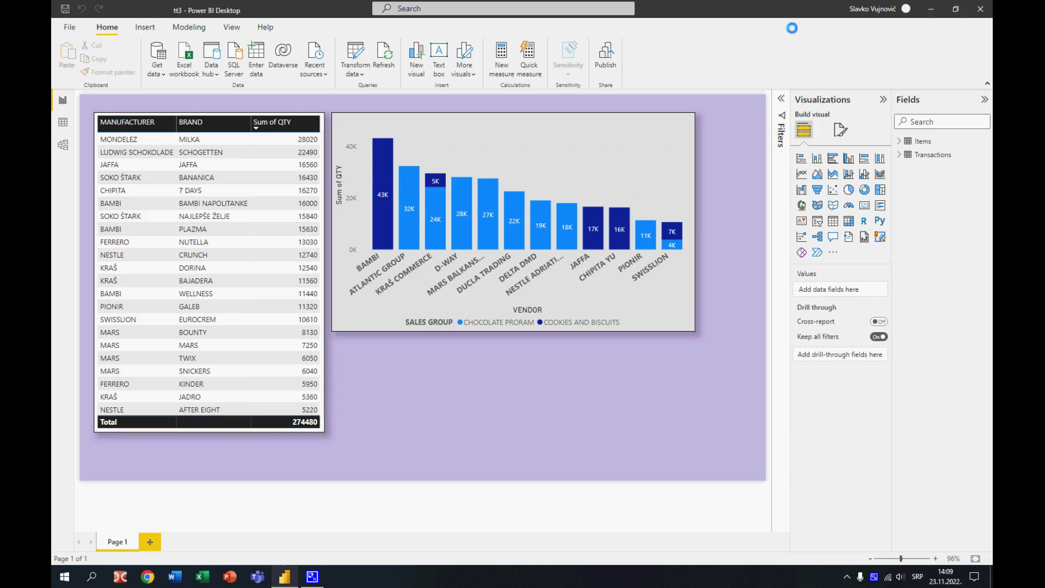
left_click(930, 8)
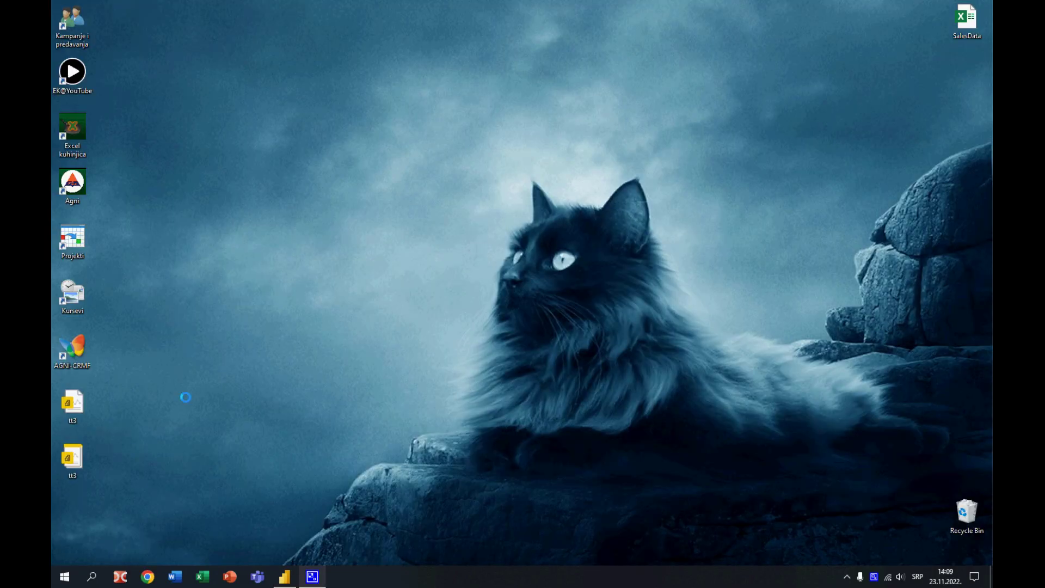
left_click_drag(76, 450, 919, 22)
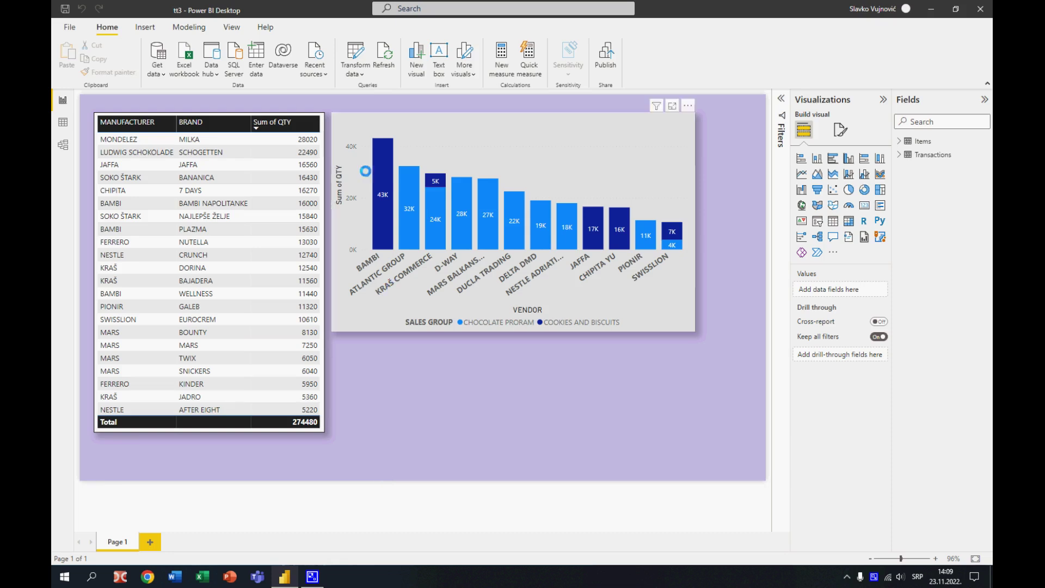
Step: Export the salesdata.xlsx data source as a PBIDS file named salesdata to the Desktop and move its icon below the SalesData workbook
left_click(68, 25)
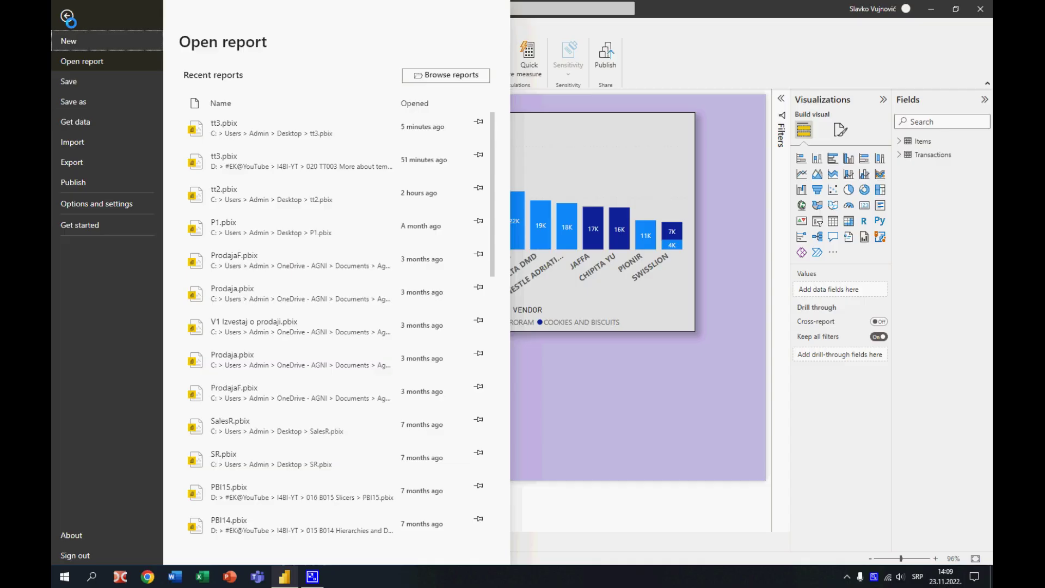
left_click(96, 204)
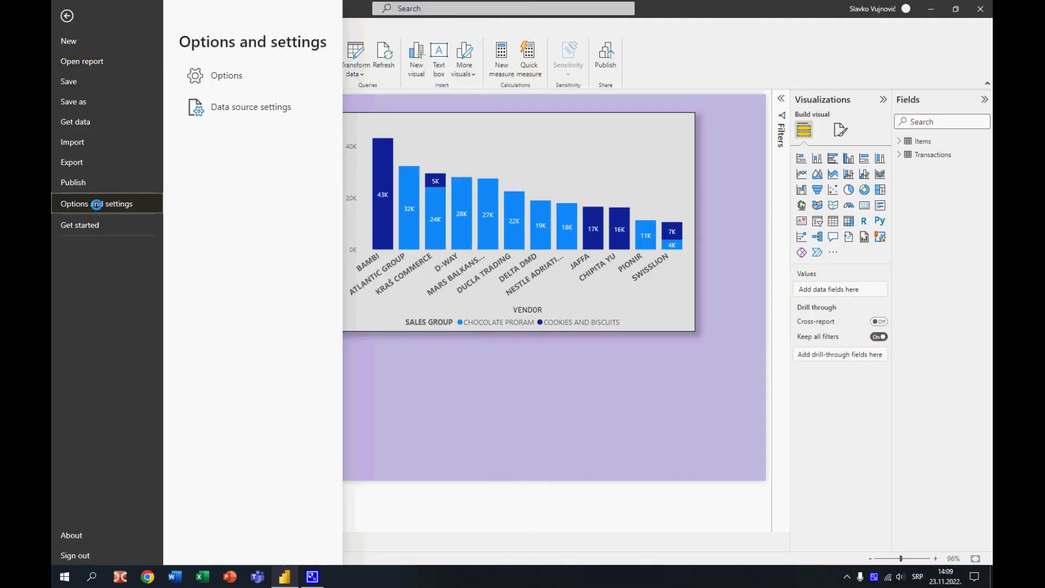
left_click(237, 106)
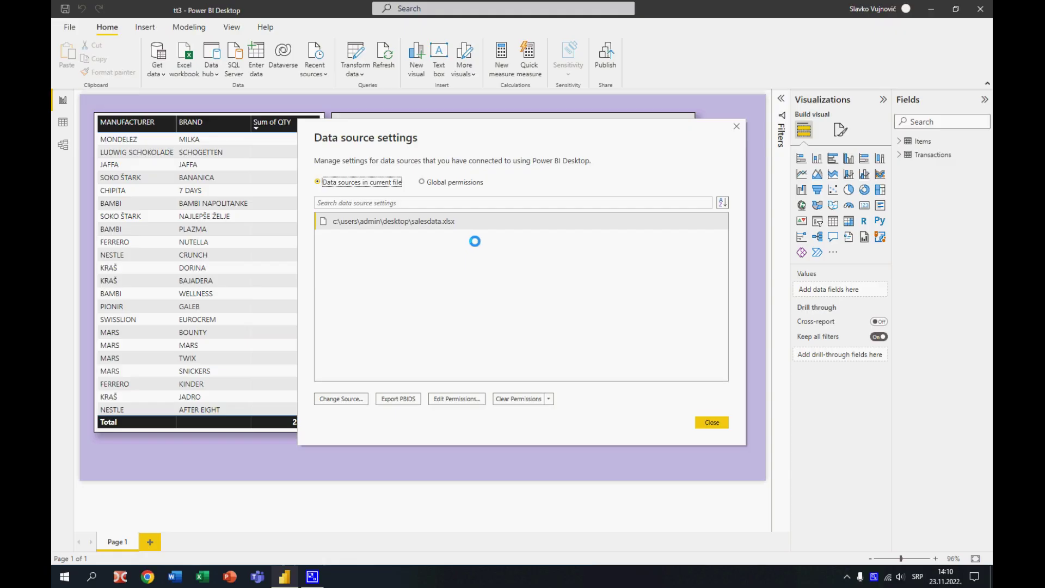
left_click(405, 399)
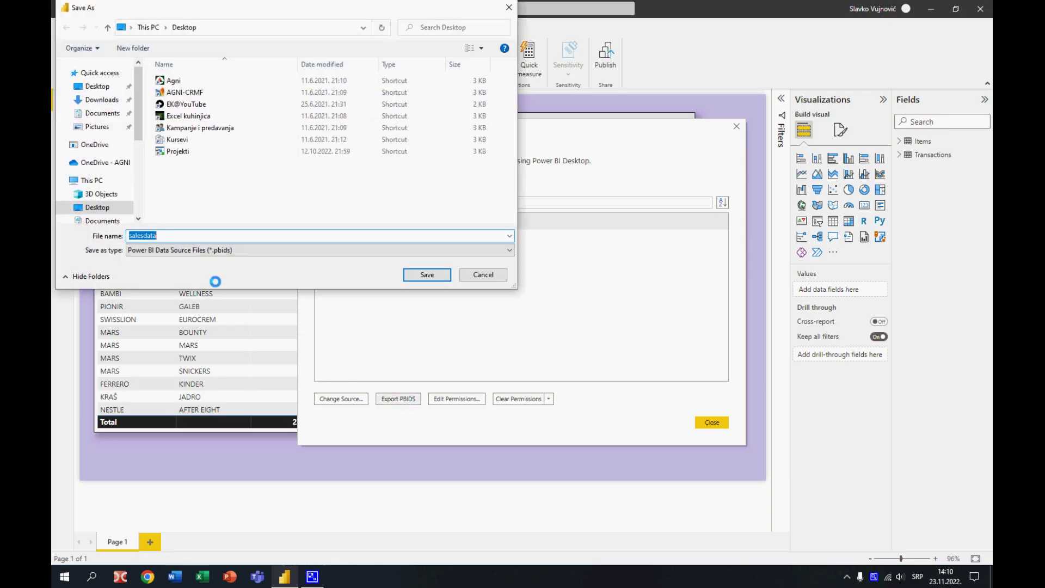
left_click(427, 275)
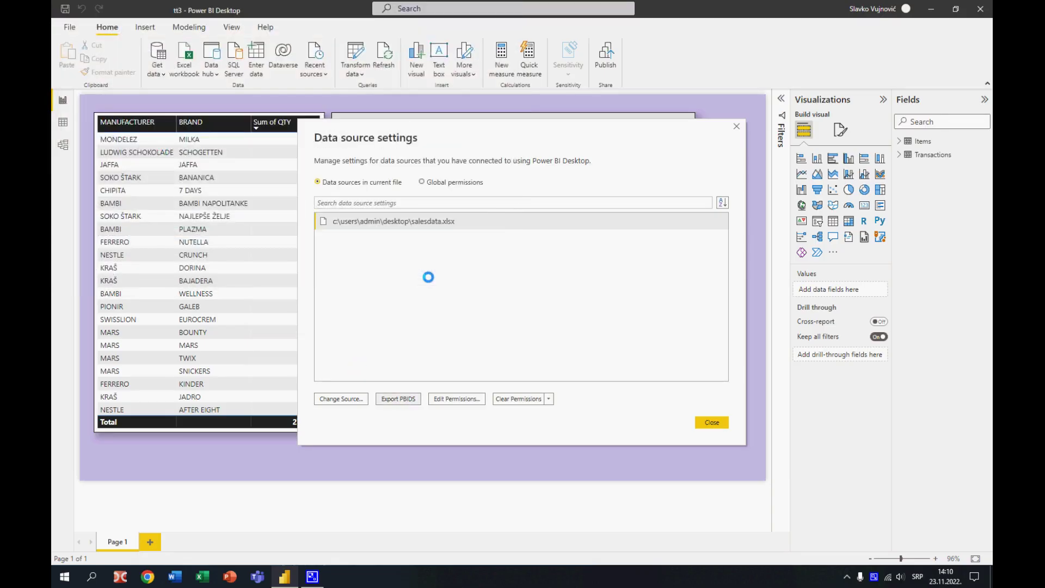
left_click(712, 423)
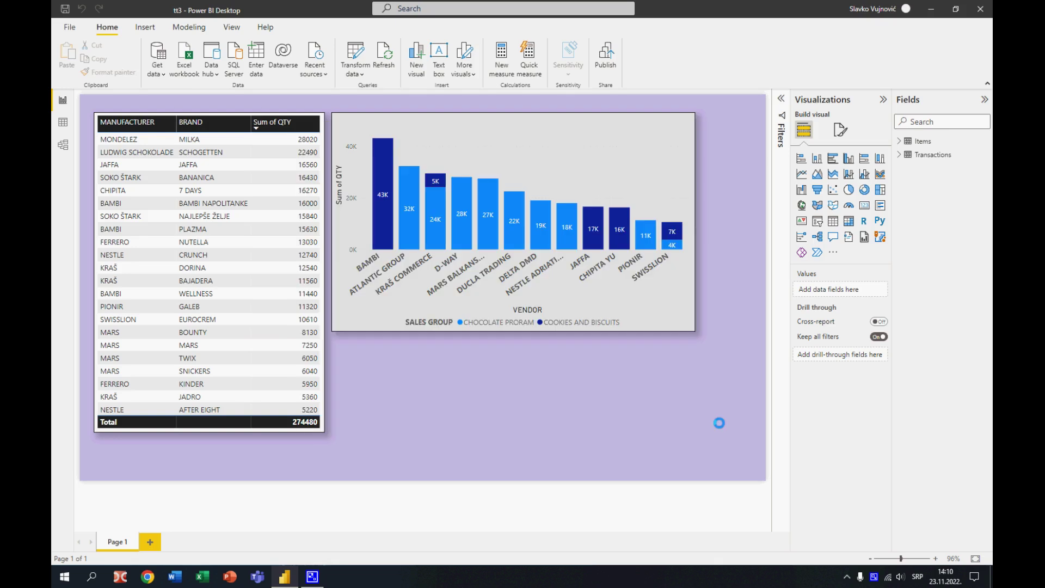
key("super+d")
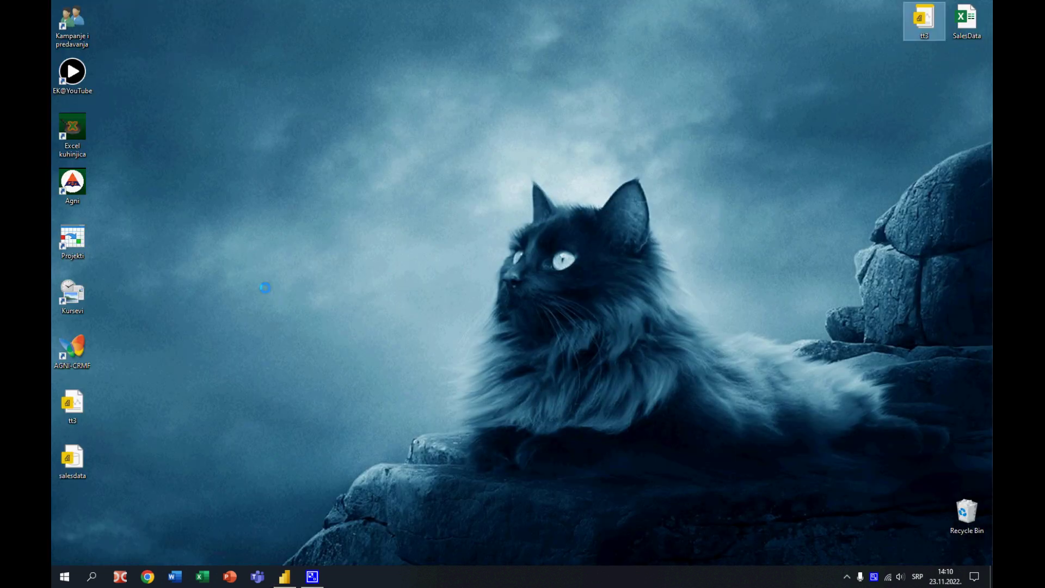
left_click_drag(80, 455, 974, 66)
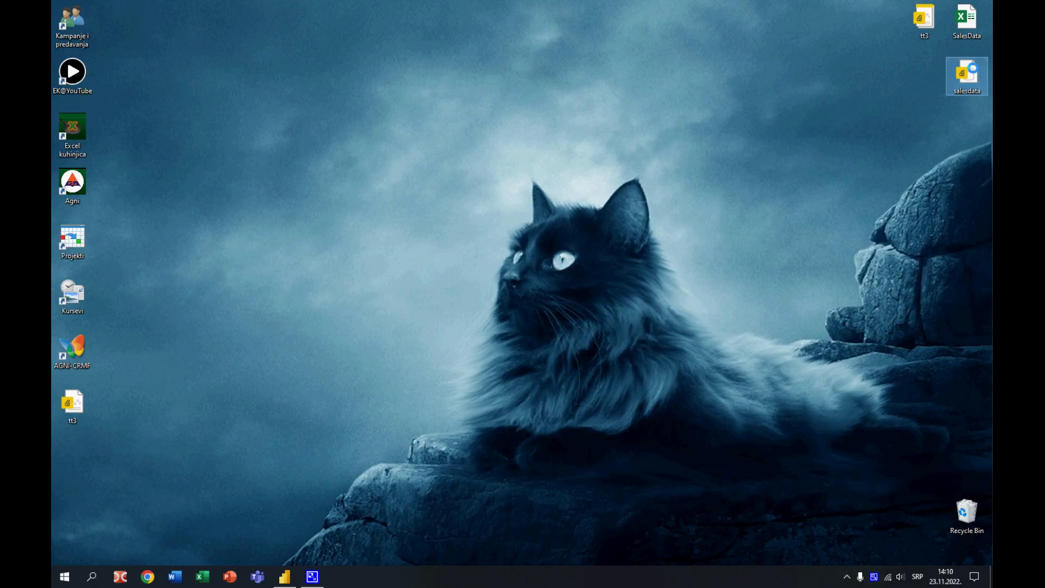
Step: Open the salesdata PBIDS file in Notepad to examine its connection details and close it again
right_click(967, 69)
mouse_move(943, 151)
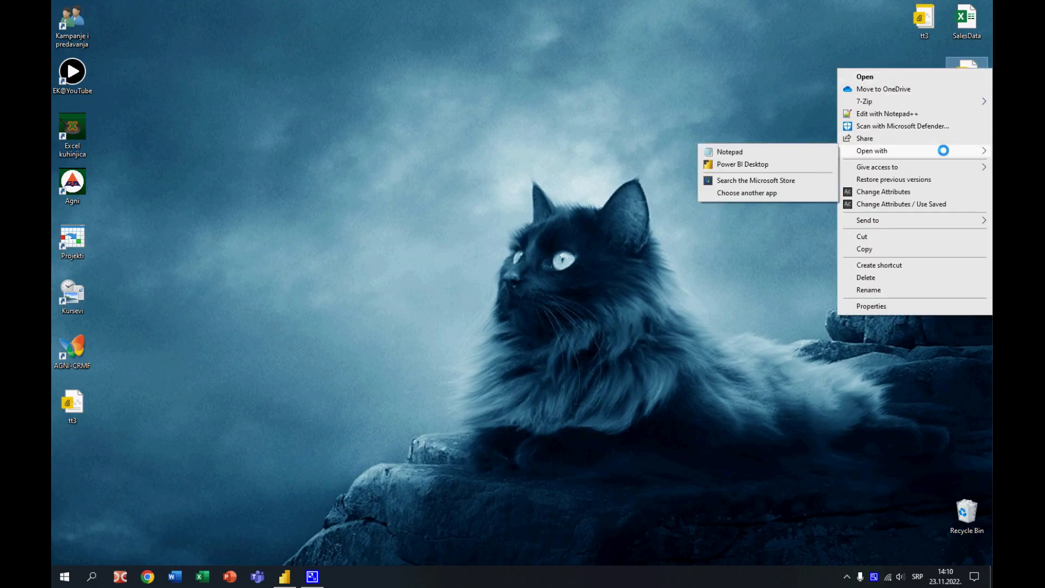
left_click(764, 152)
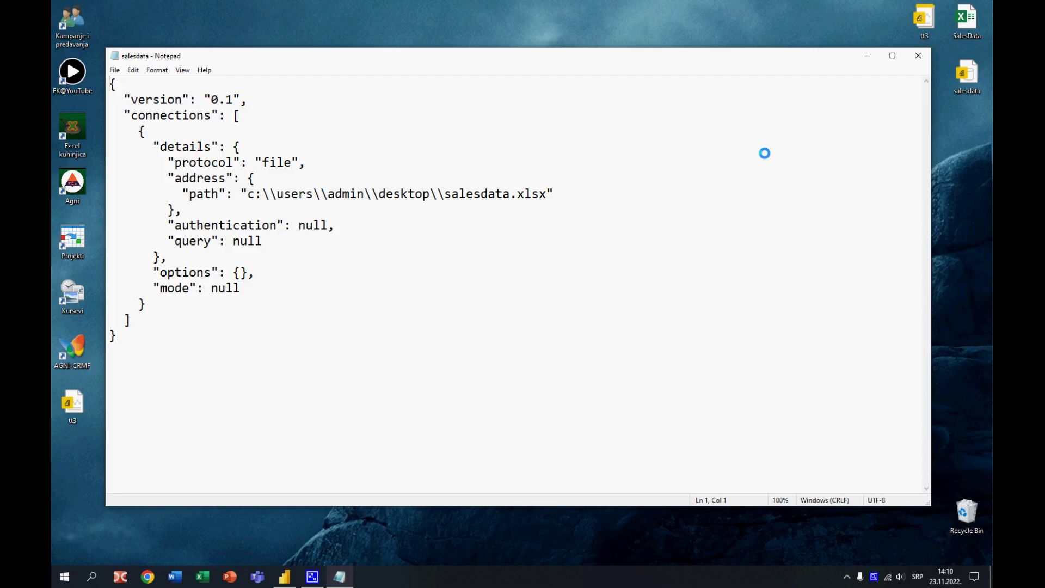
left_click(917, 55)
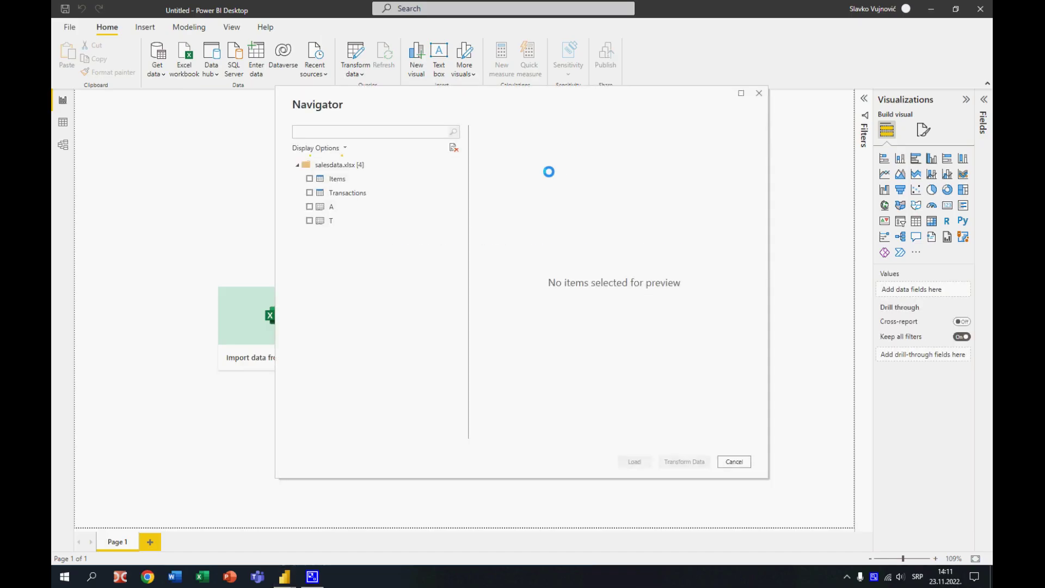
Step: Load the Items and Transactions tables from salesdata.xlsx into the new report
left_click(309, 178)
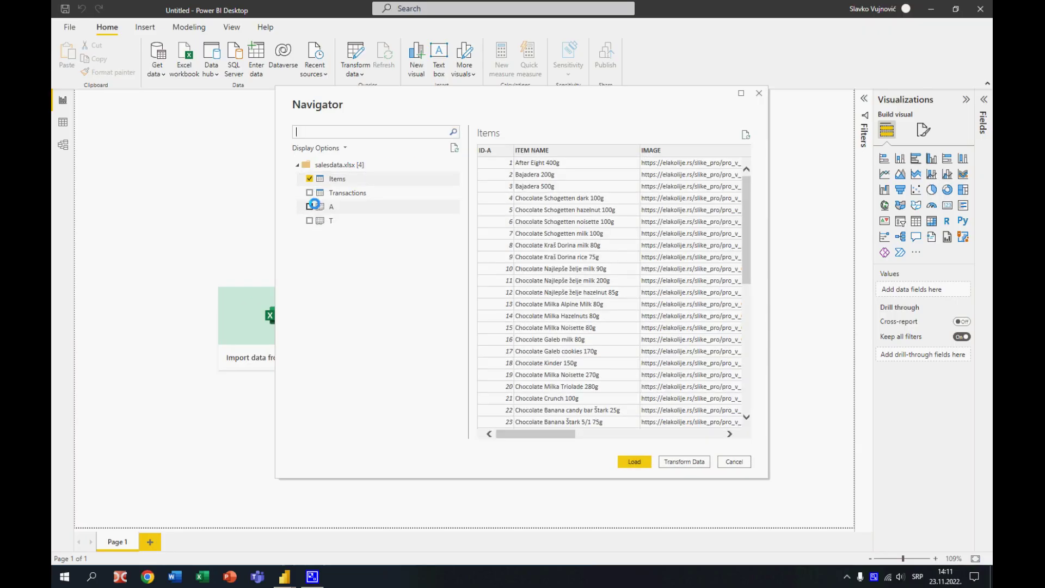
left_click(312, 193)
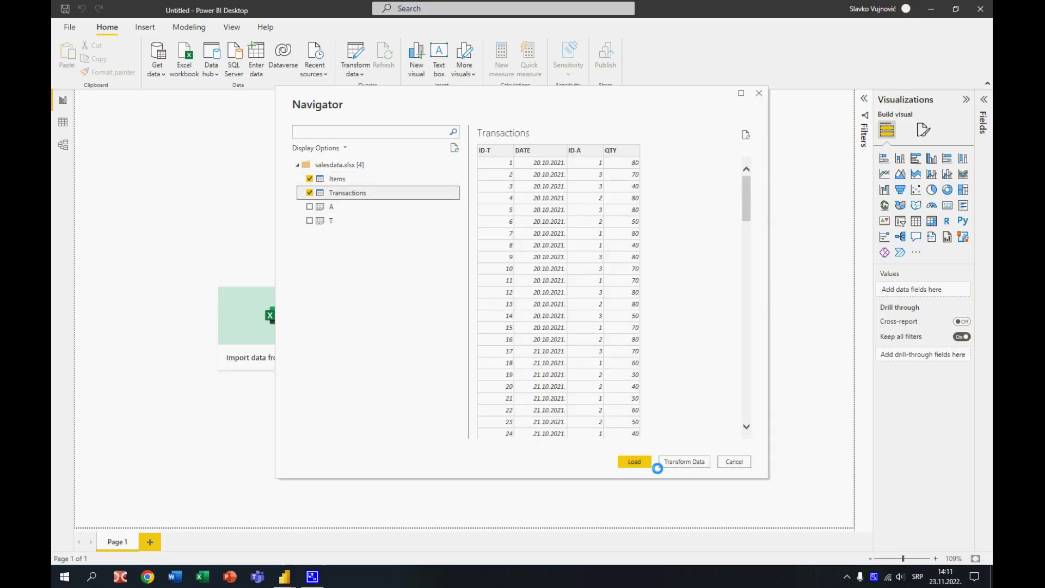
left_click(634, 461)
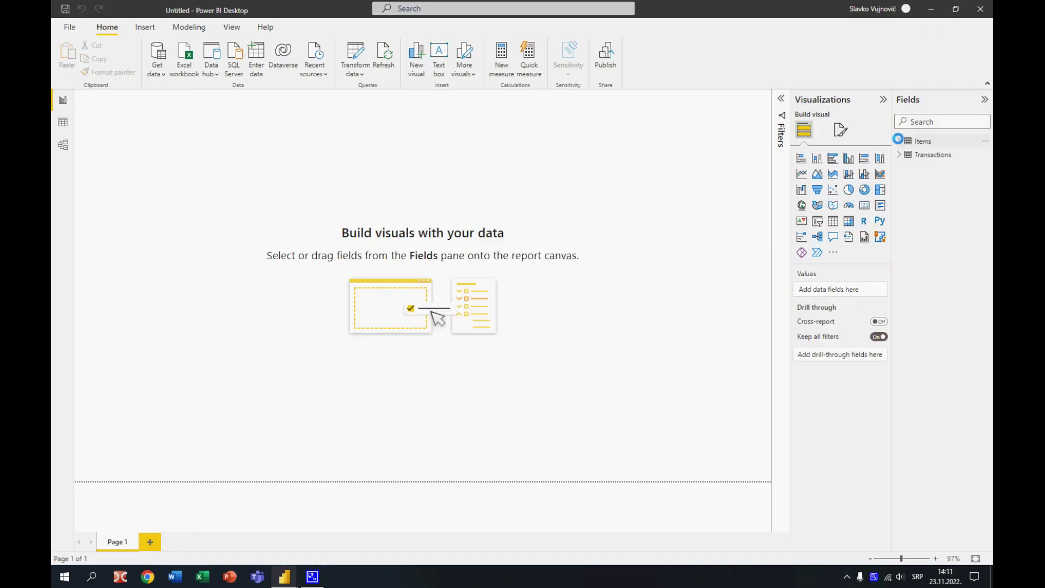
Step: Create a clustered column chart of summed QTY by CLASSIFICATION and enlarge it on the report page
left_click(898, 140)
left_click(917, 167)
left_click(903, 289)
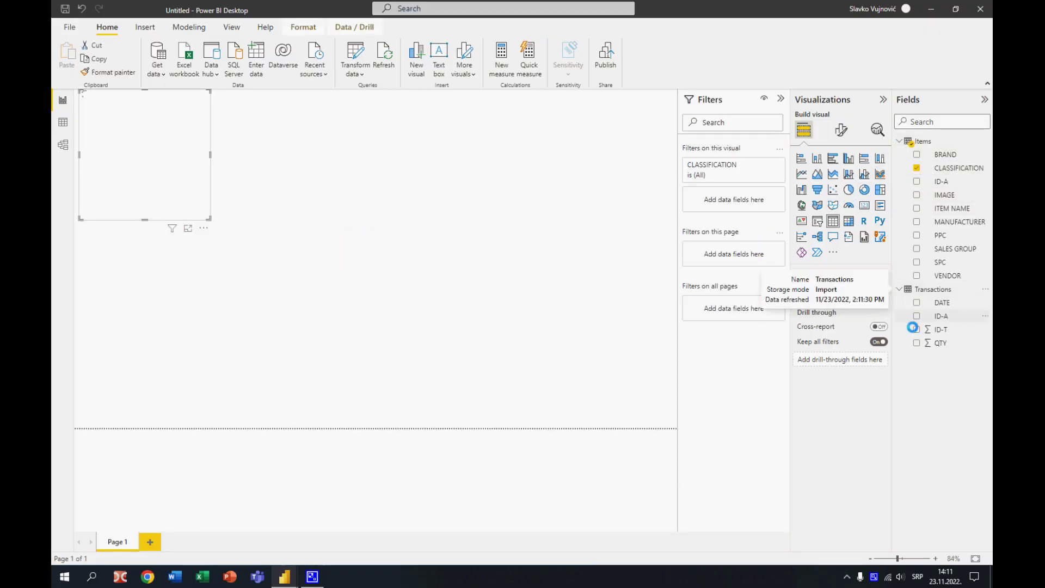
left_click(916, 343)
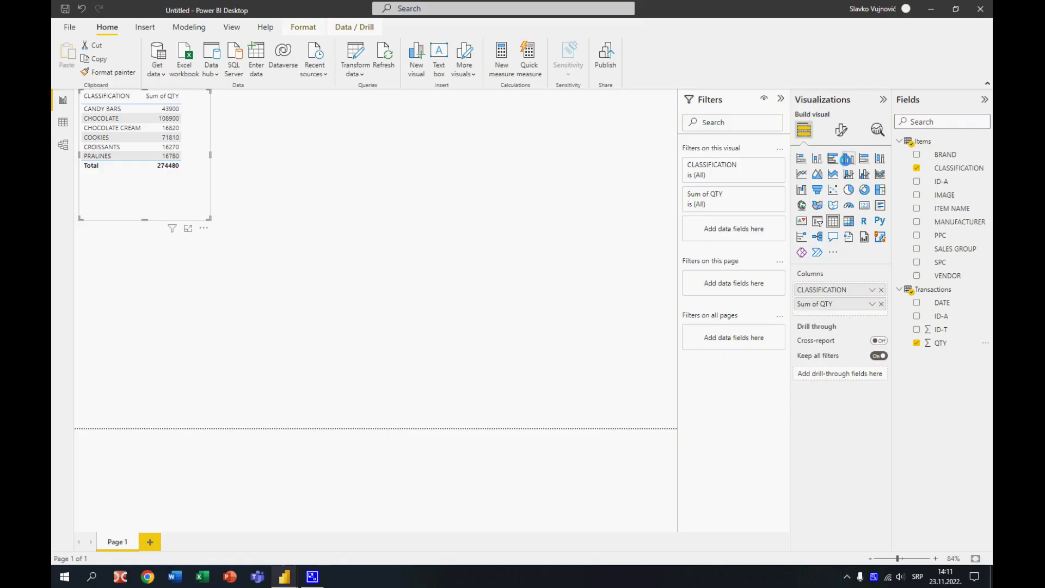
left_click(849, 159)
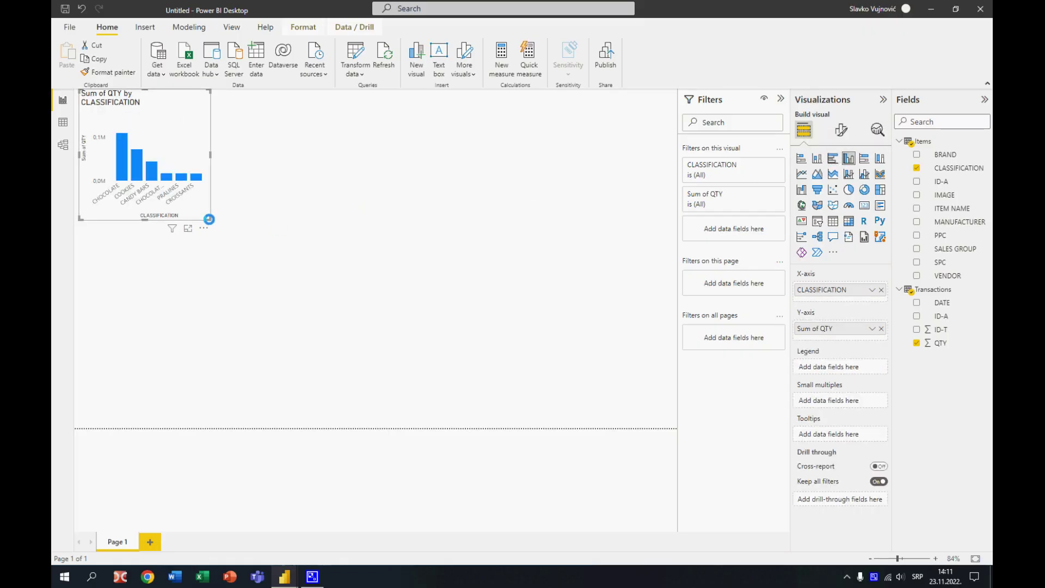
left_click_drag(208, 217, 364, 308)
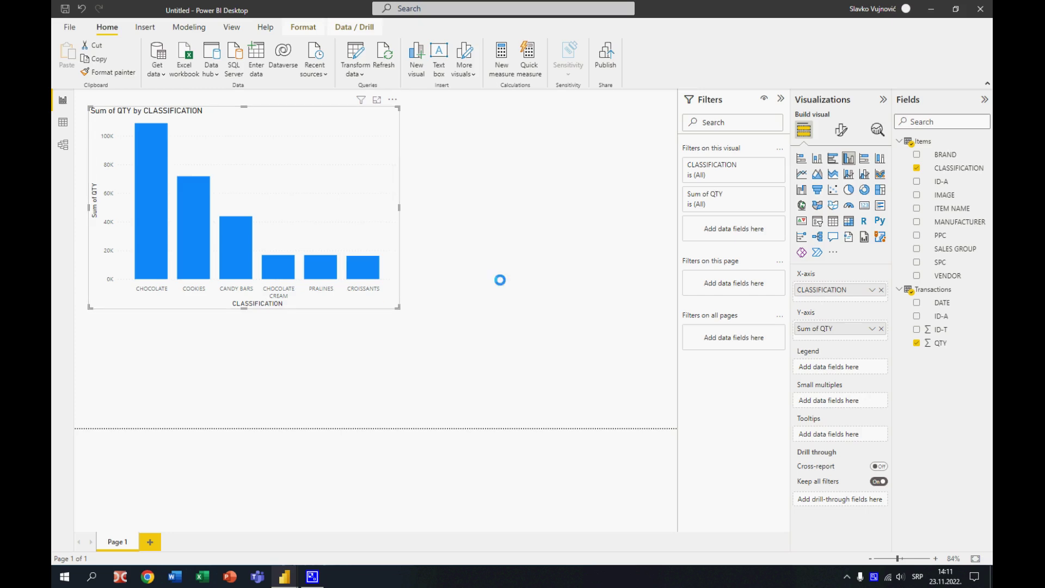